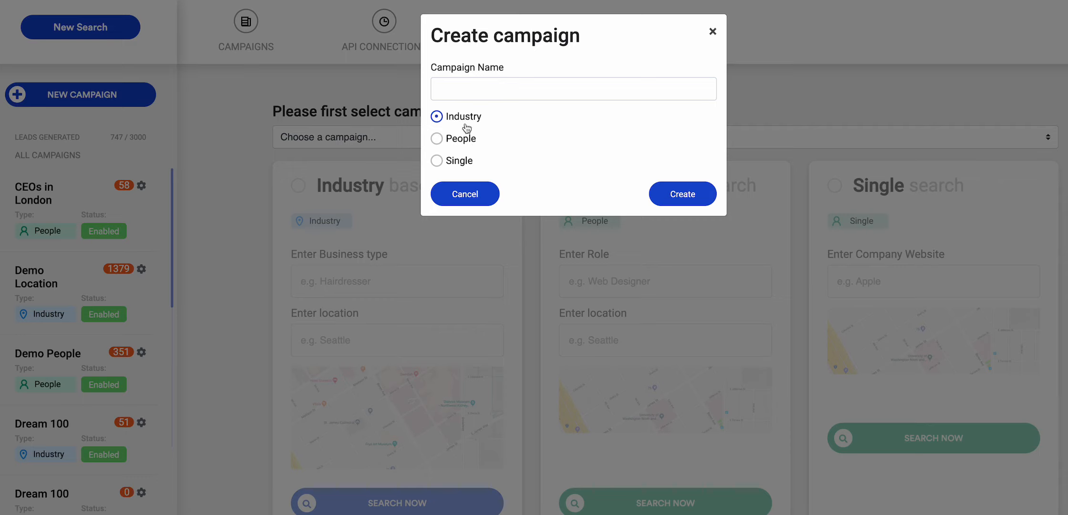
# Step: Create an Industry campaign named DEMO A
pyautogui.click(471, 87)
pyautogui.write('DEMO A')
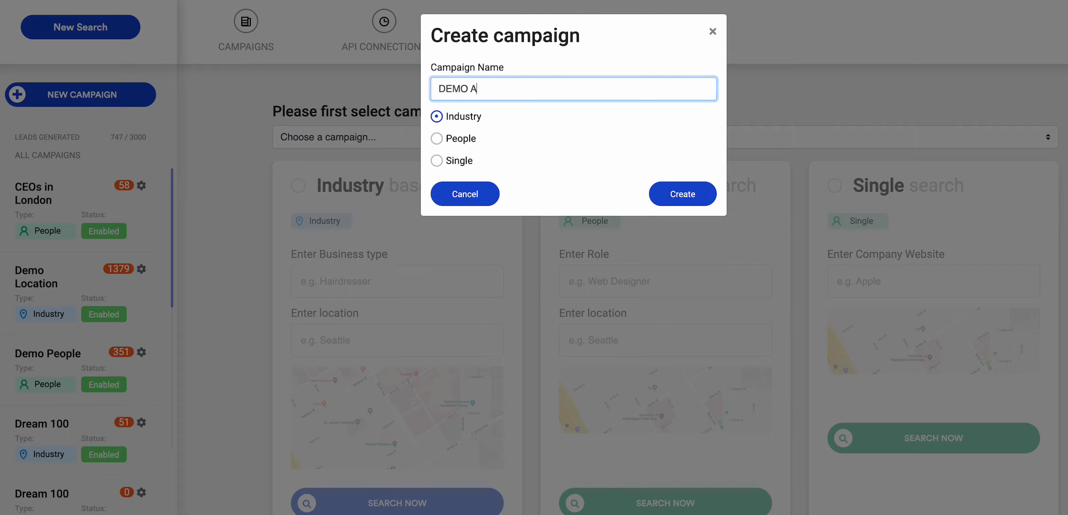
pyautogui.click(673, 206)
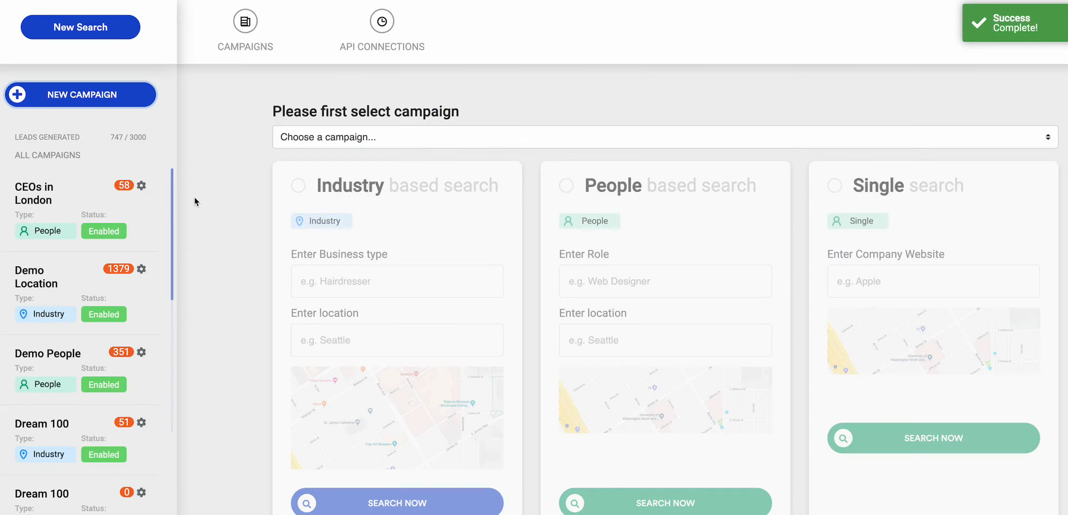
# Step: Open the settings of the DEMO A campaign and choose Select First Three as its autoselect option
pyautogui.moveTo(173, 207); pyautogui.dragTo(165, 492)
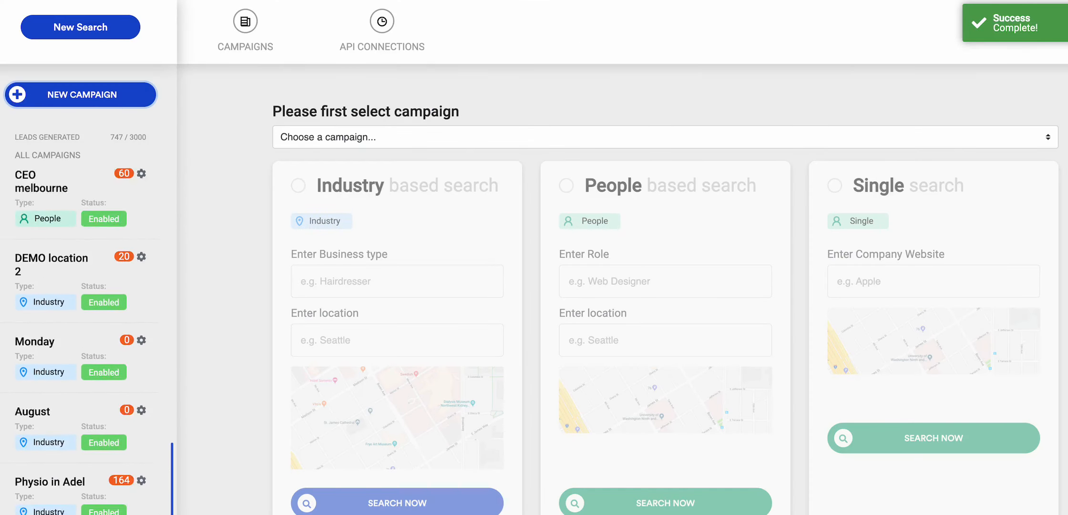
pyautogui.click(88, 508)
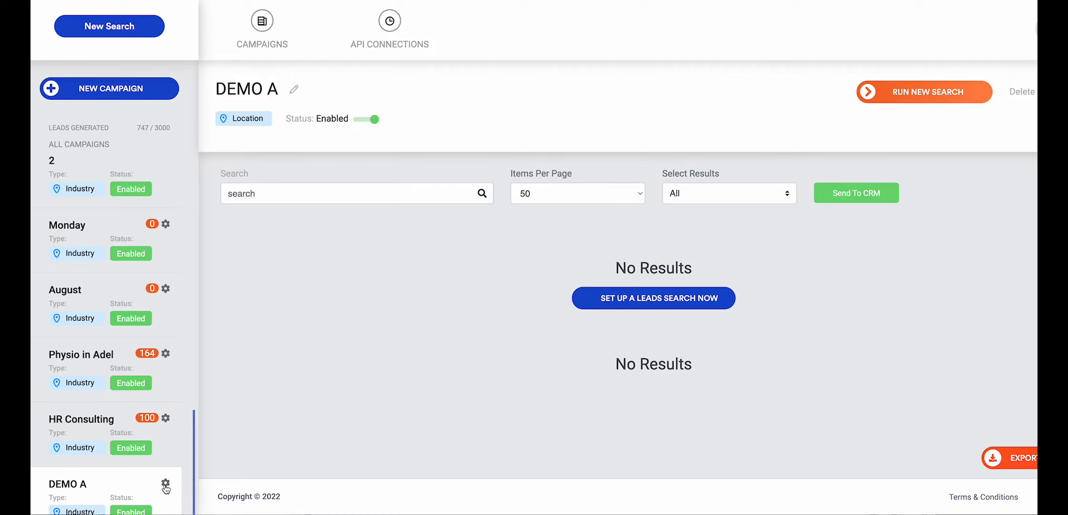
pyautogui.click(166, 486)
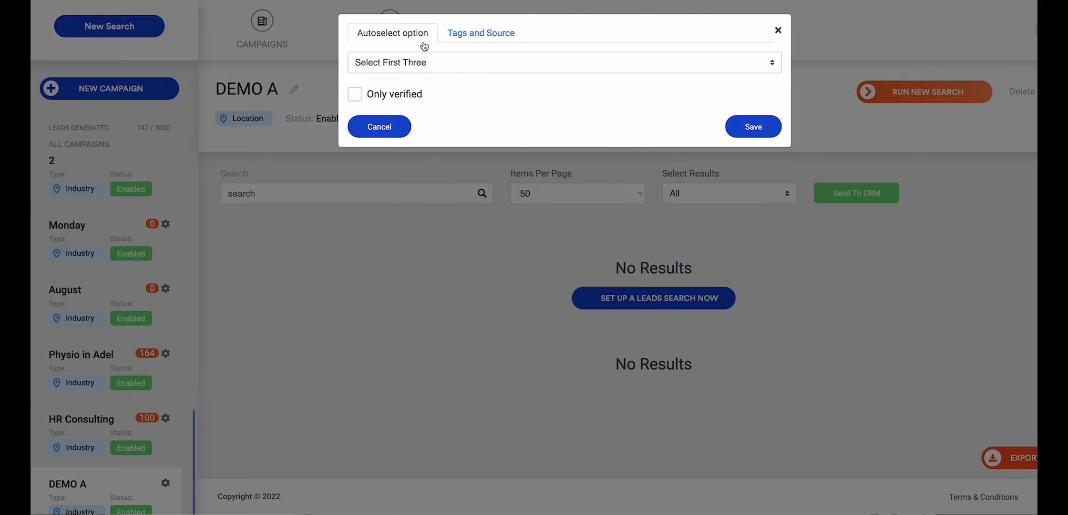
pyautogui.click(433, 66)
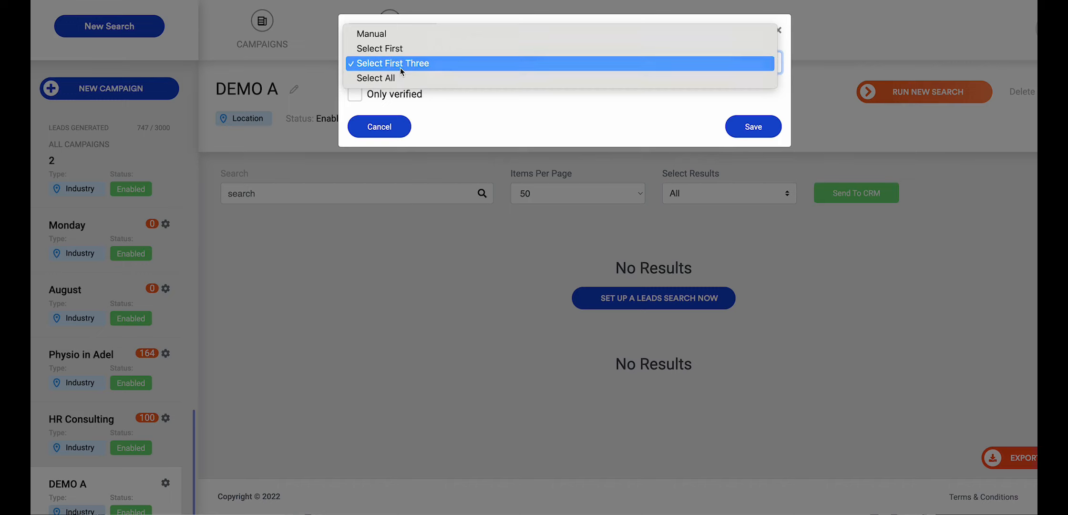
pyautogui.click(403, 67)
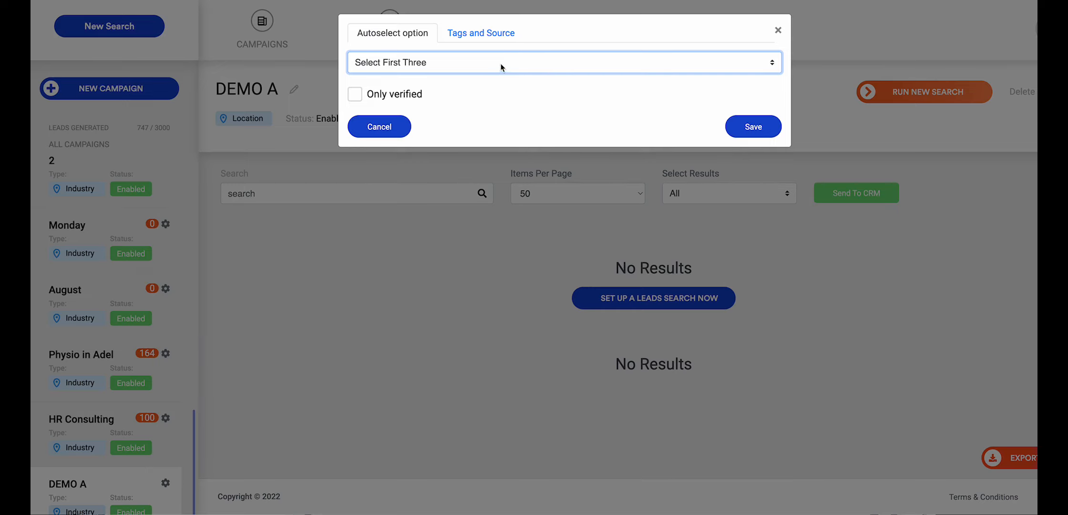
# Step: Enter the tags "Realtors, Sept2022, New York" for the DEMO A campaign
pyautogui.click(553, 38)
pyautogui.click(500, 41)
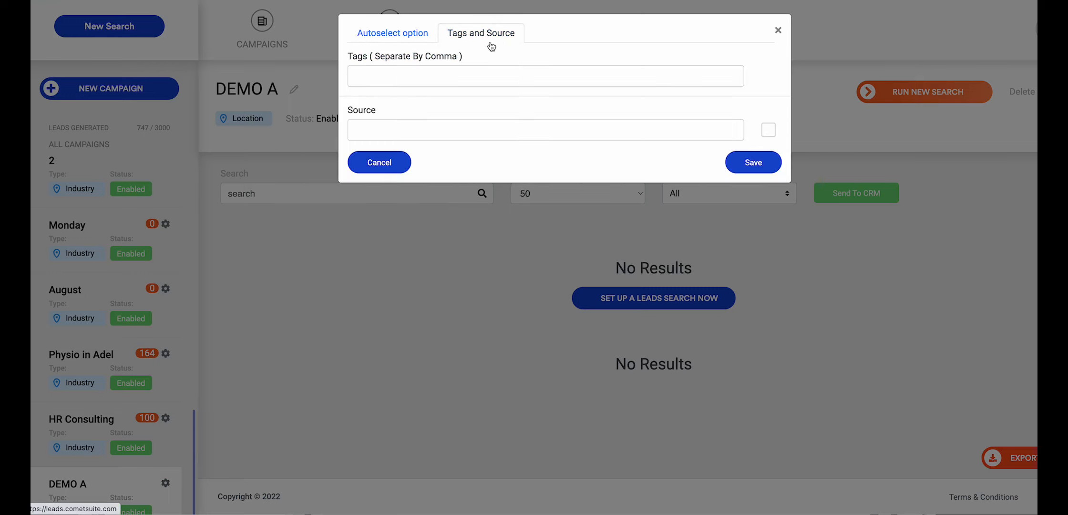
pyautogui.click(448, 82)
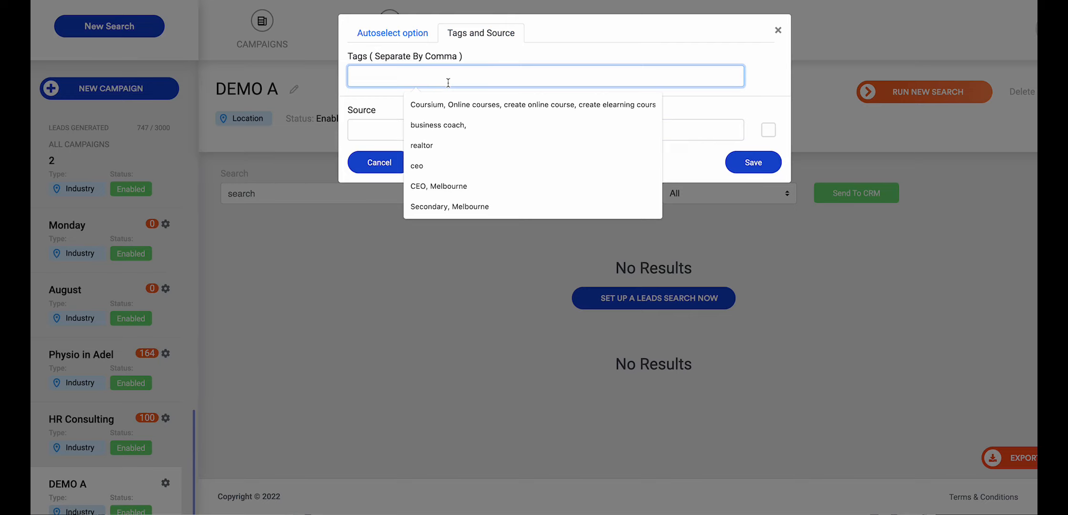
pyautogui.click(519, 64)
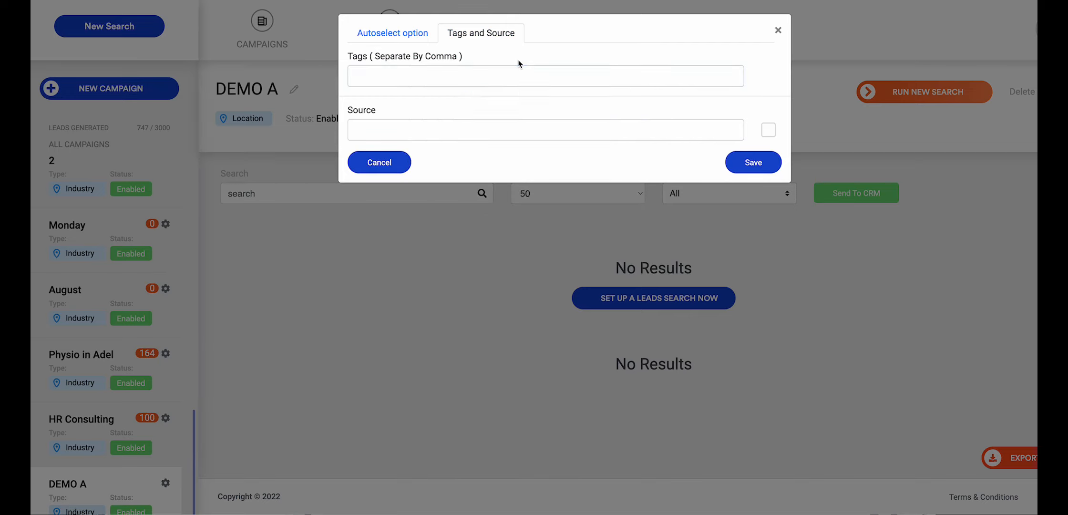
pyautogui.click(496, 72)
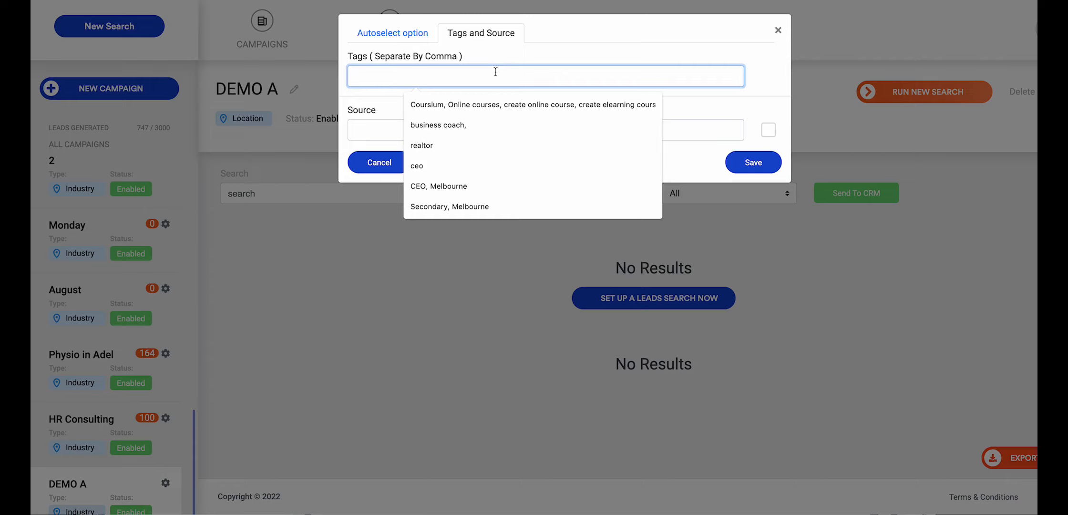
pyautogui.write('Realtors,')
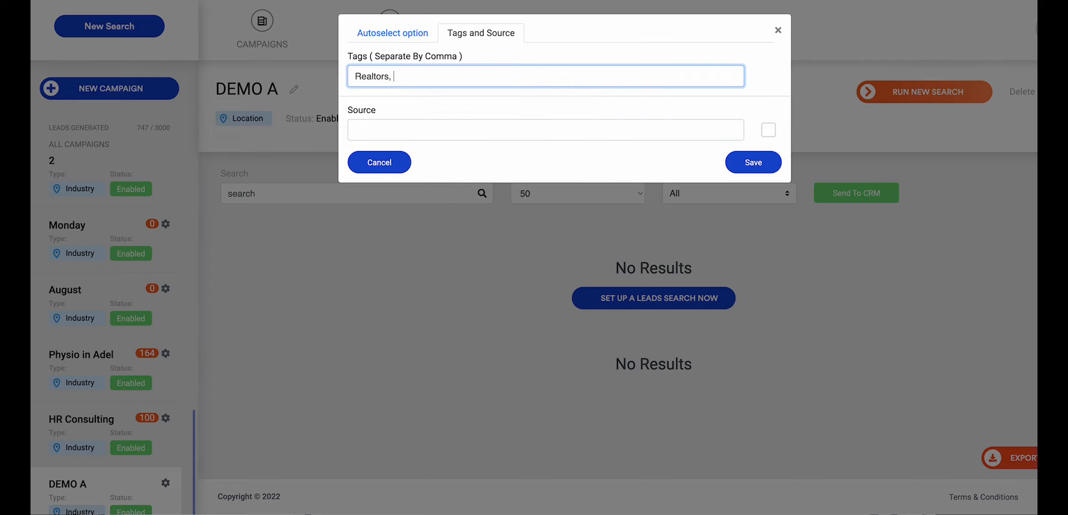
pyautogui.write(' Sept2022, New York')
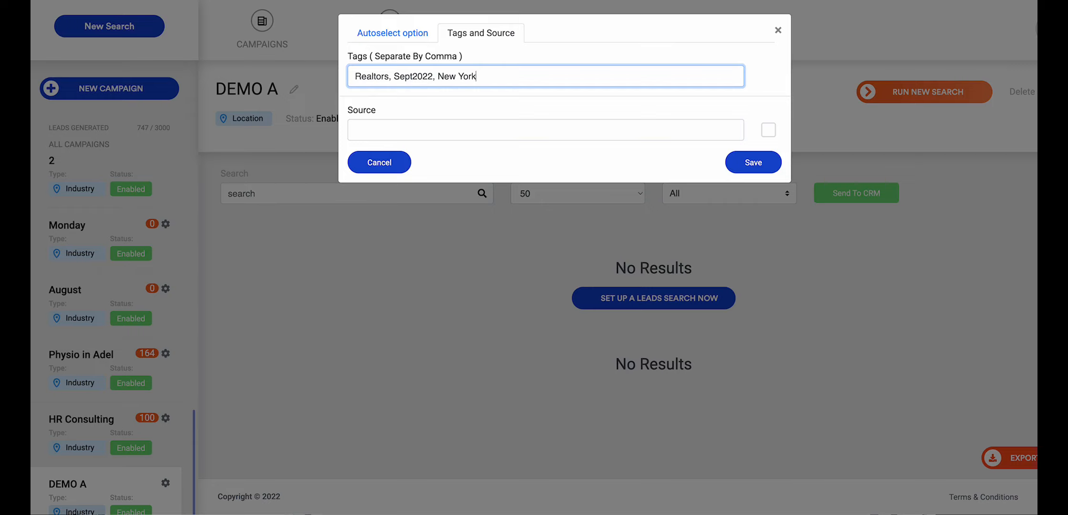
# Step: Set the DEMO A campaign's source to New York and save its settings
pyautogui.click(439, 118)
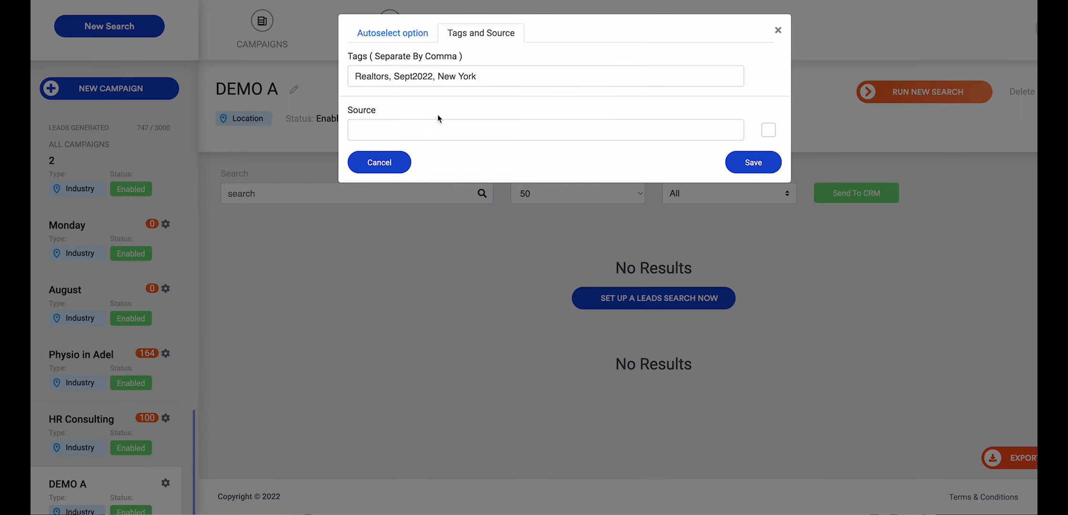
pyautogui.click(384, 122)
pyautogui.write('lead gen.')
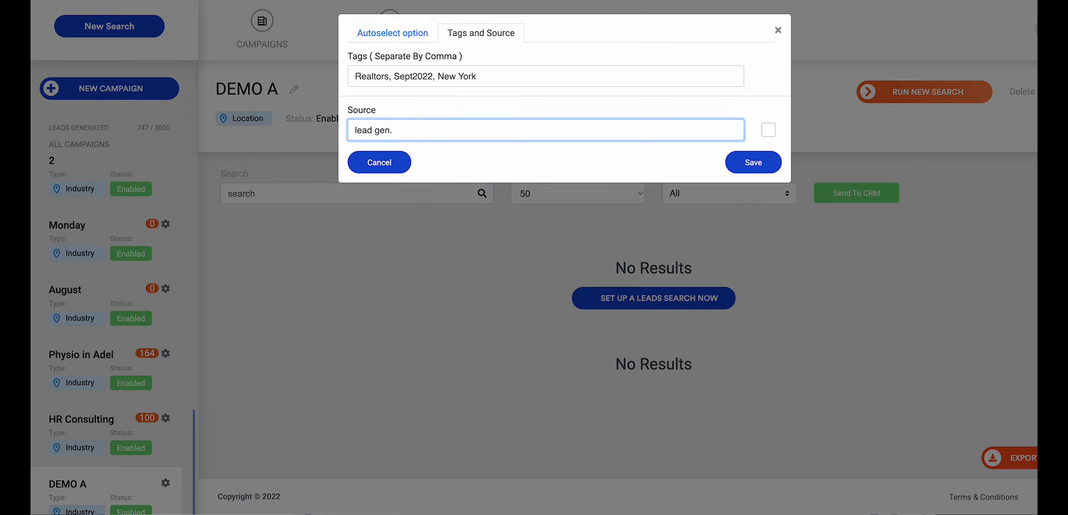
pyautogui.press('BackSpace')
pyautogui.press('BackSpace')
pyautogui.press('BackSpace')
pyautogui.press('BackSpace')
pyautogui.press('BackSpace')
pyautogui.press('BackSpace')
pyautogui.press('BackSpace')
pyautogui.press('BackSpace')
pyautogui.press('BackSpace')
pyautogui.write('New Yor')
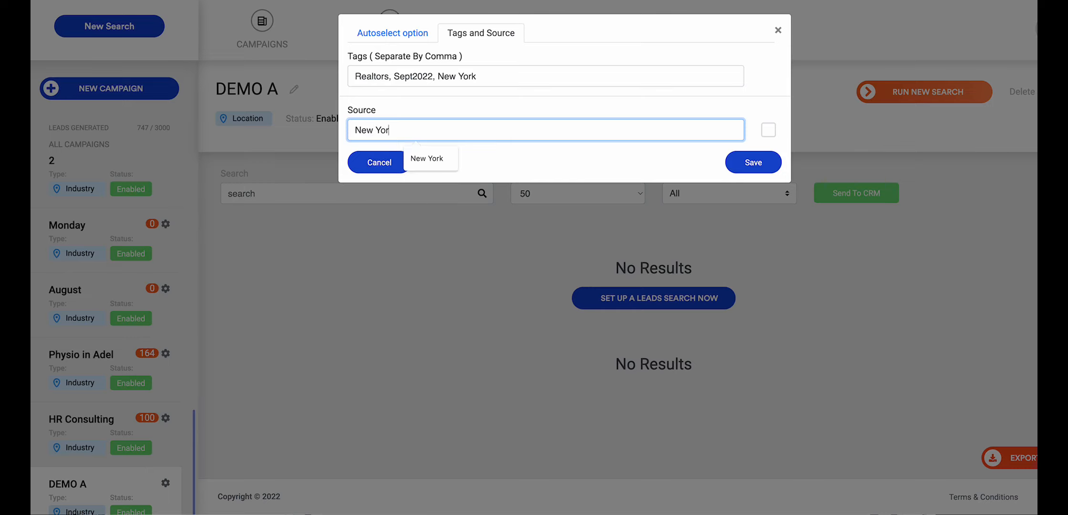
pyautogui.write('k')
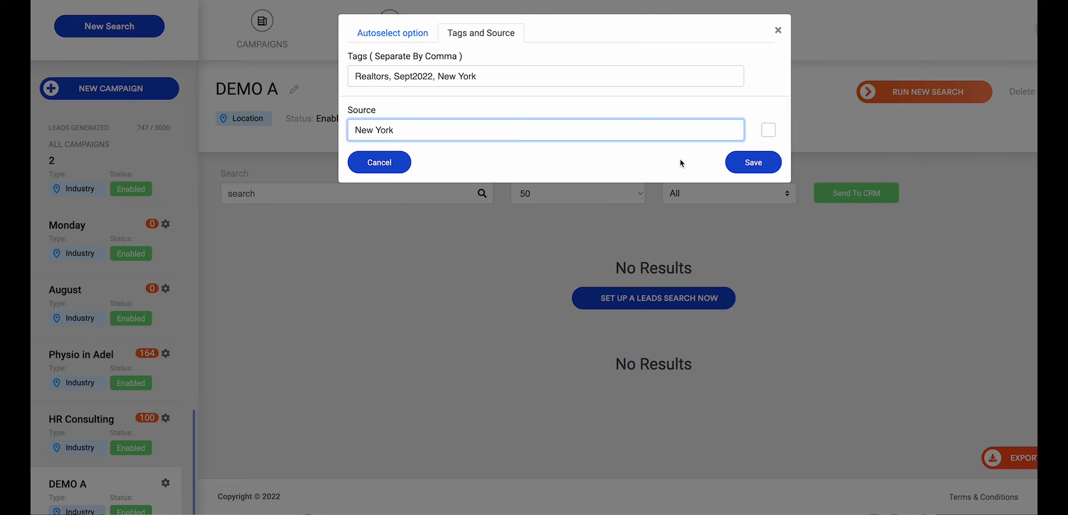
pyautogui.click(750, 163)
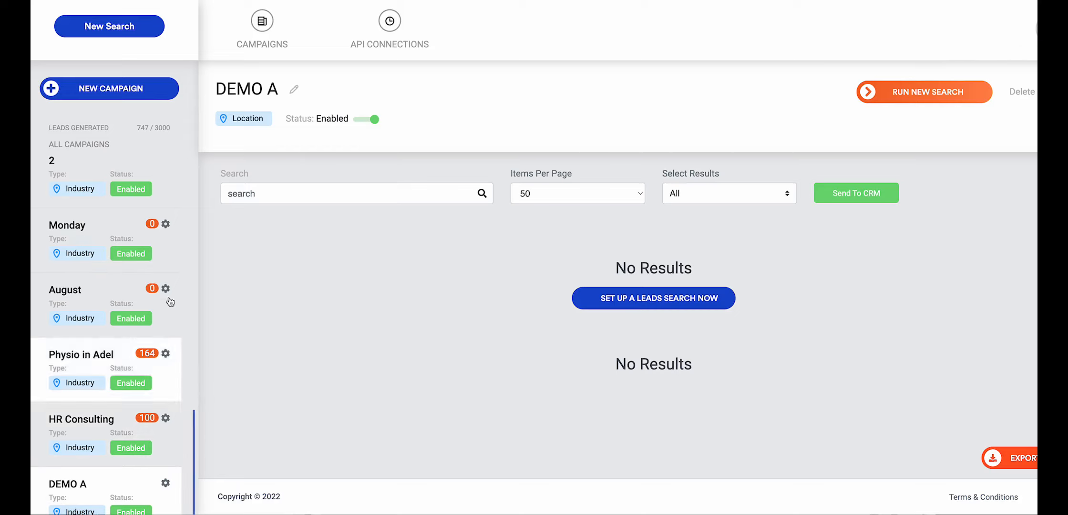
# Step: Go to the new search page and start a new campaign from its campaign selection
pyautogui.click(110, 27)
pyautogui.click(354, 133)
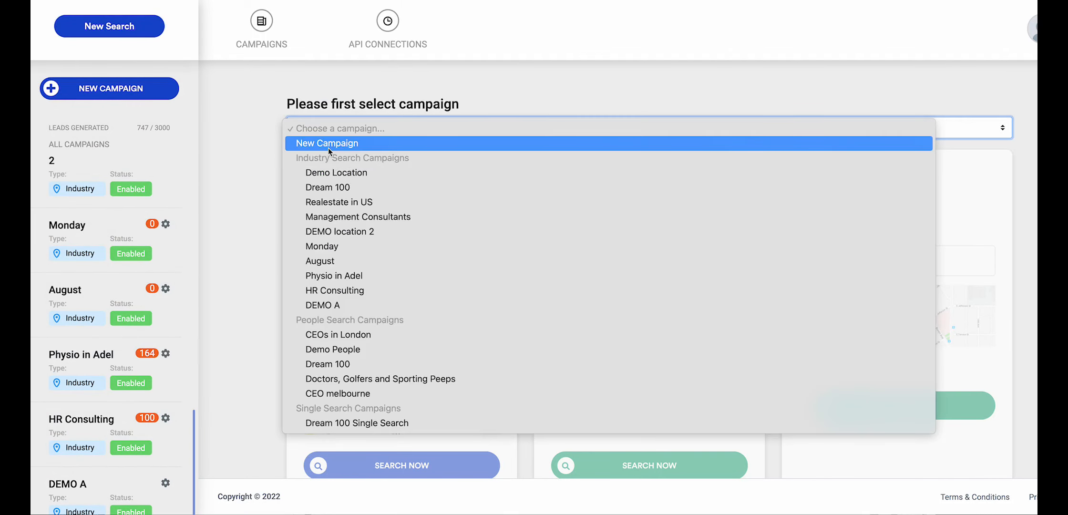
pyautogui.click(216, 184)
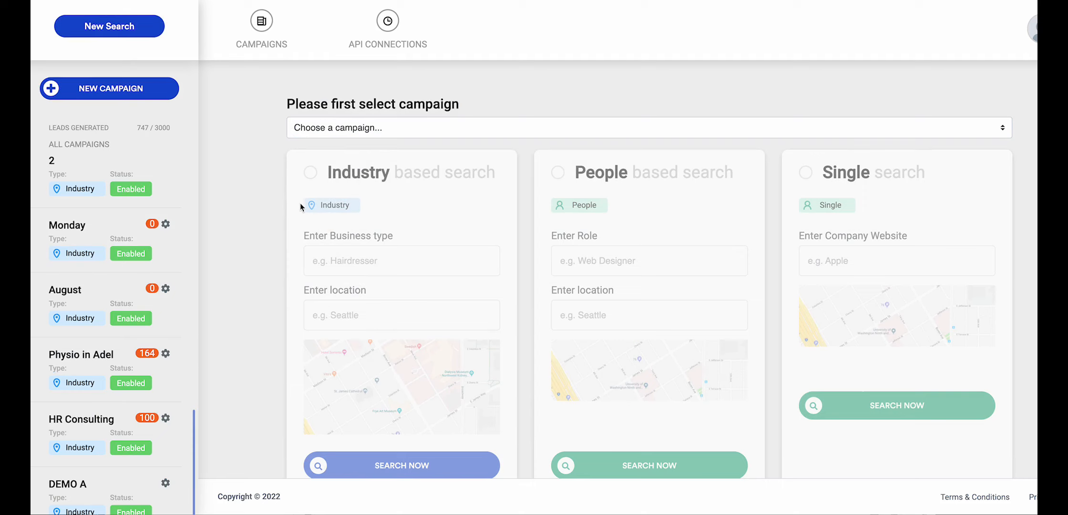
pyautogui.click(350, 137)
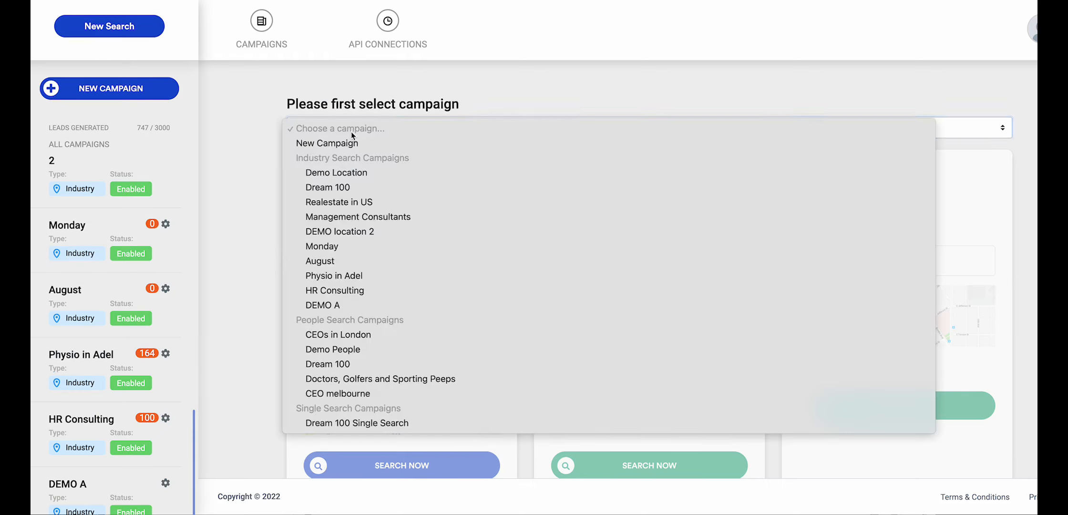
pyautogui.click(345, 145)
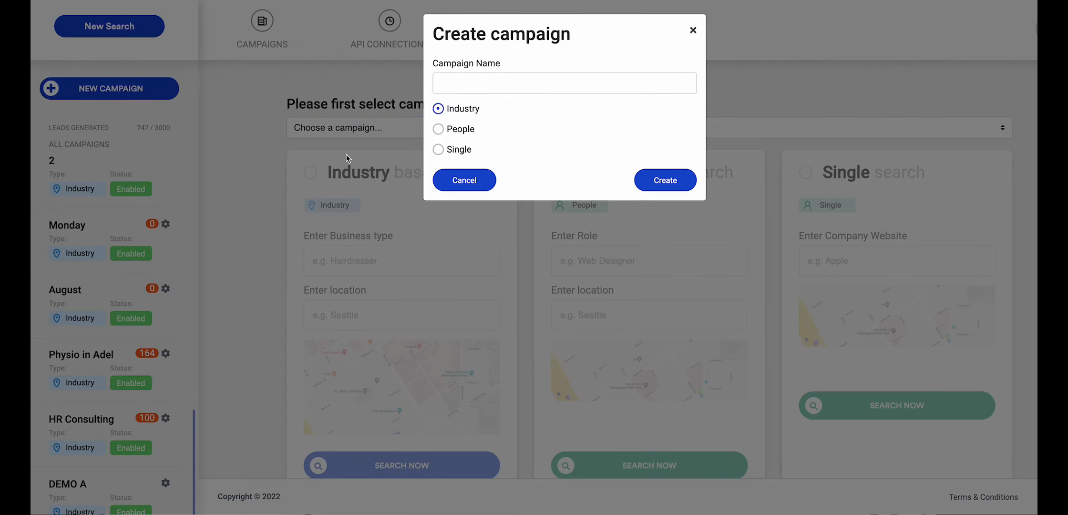
# Step: Create the campaign as a People campaign named Demo PEOPLE A
pyautogui.click(437, 130)
pyautogui.click(464, 84)
pyautogui.write('Demo PEOIPP')
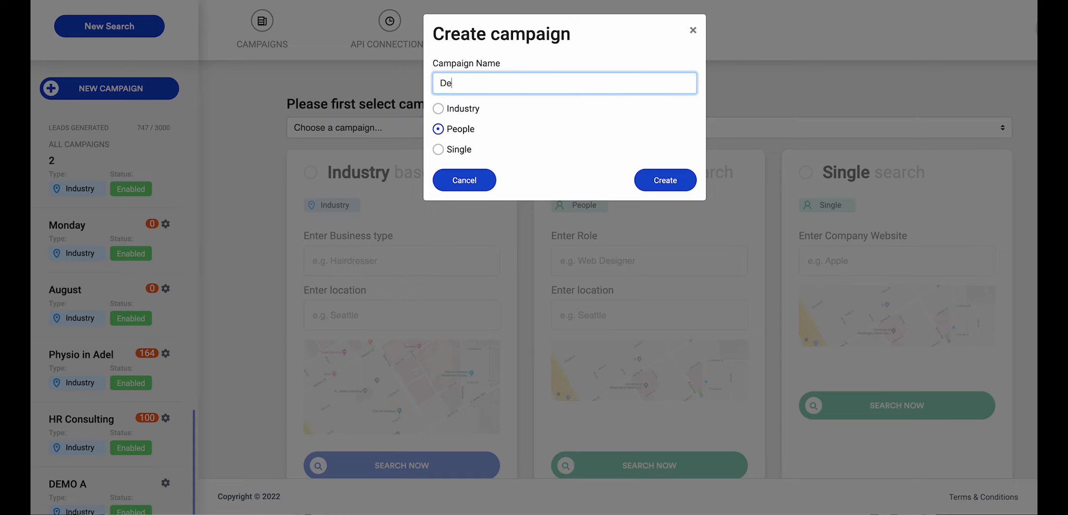
pyautogui.press('BackSpace')
pyautogui.press('BackSpace')
pyautogui.press('BackSpace')
pyautogui.write('PLE A')
pyautogui.click(661, 183)
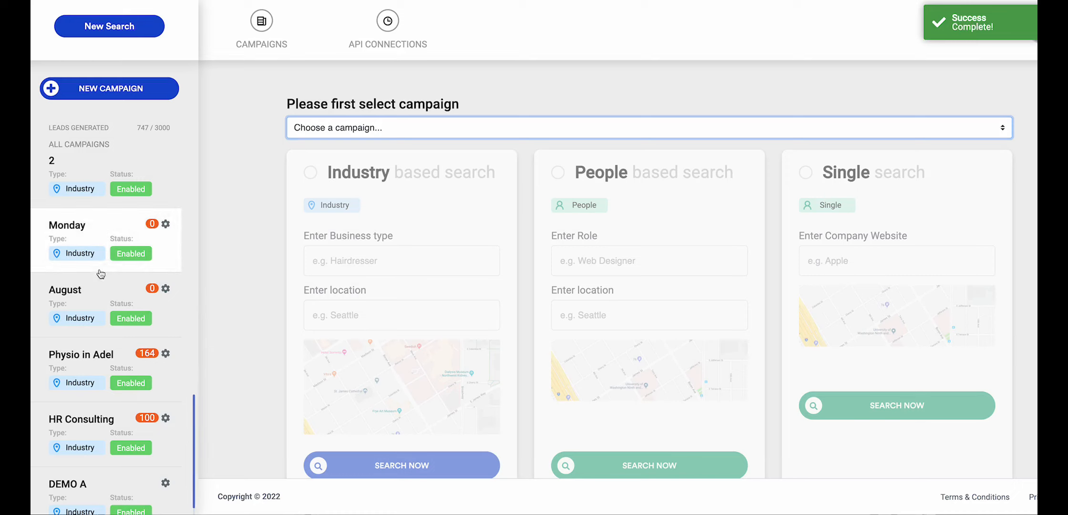
# Step: Give the Demo PEOPLE A campaign the tag "business coach" and the source Leads Search, and save its settings
pyautogui.scroll(-2, 105, 286)
pyautogui.scroll(-3, 152, 476)
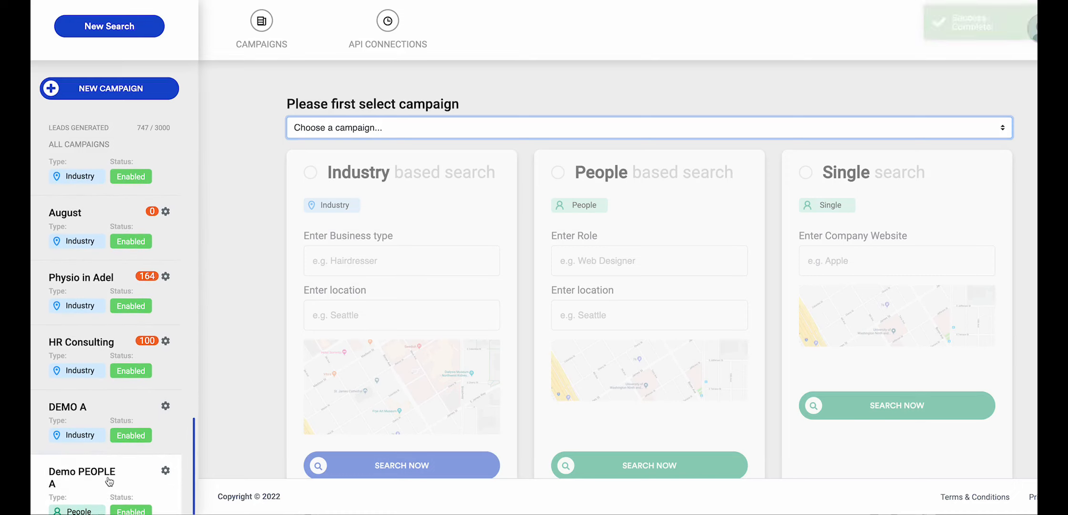
pyautogui.click(165, 471)
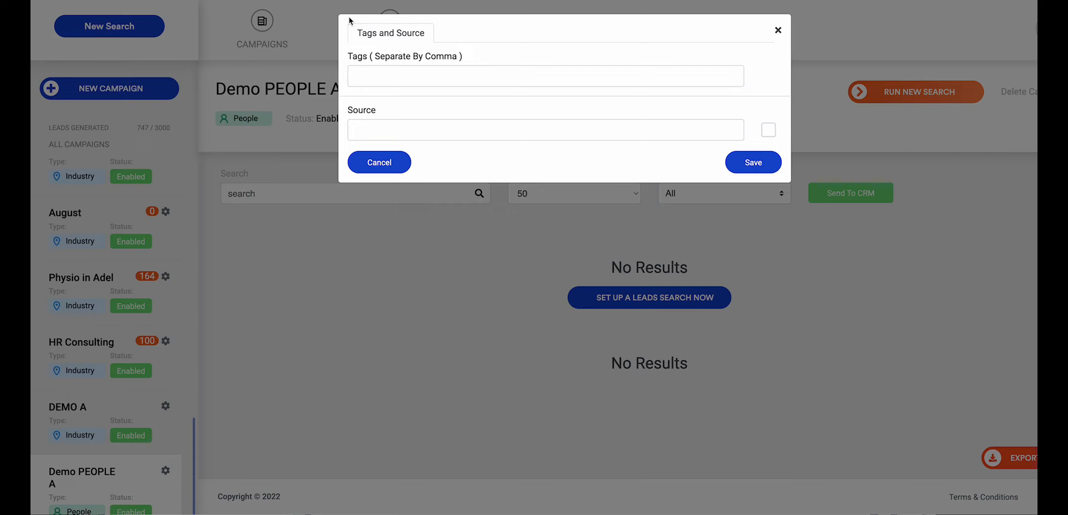
pyautogui.click(410, 77)
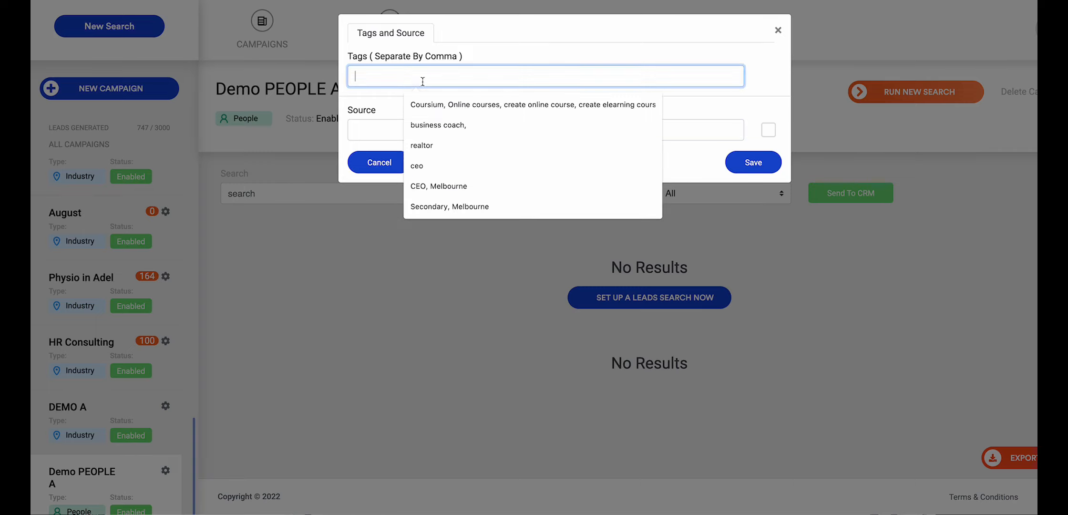
pyautogui.click(459, 134)
pyautogui.click(453, 127)
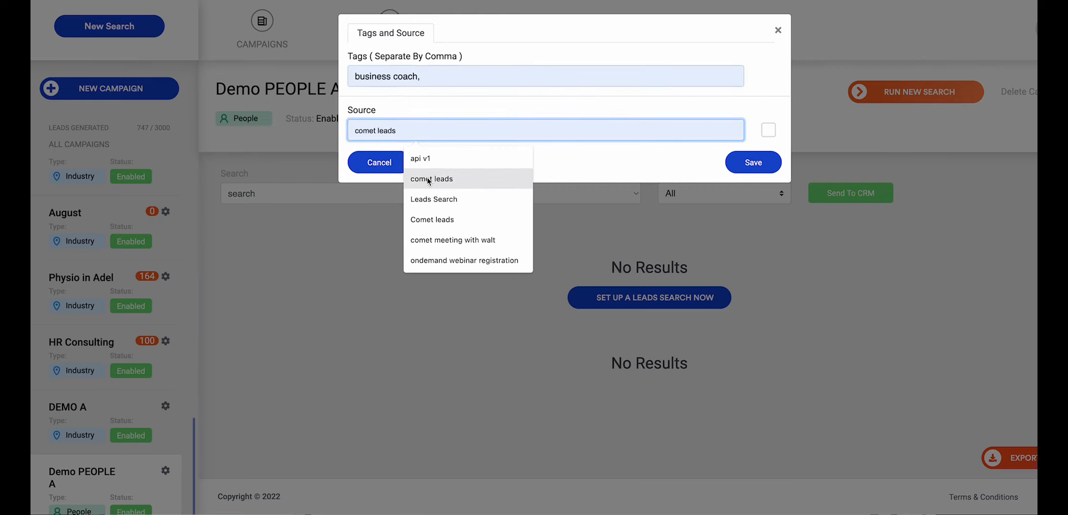
pyautogui.click(431, 198)
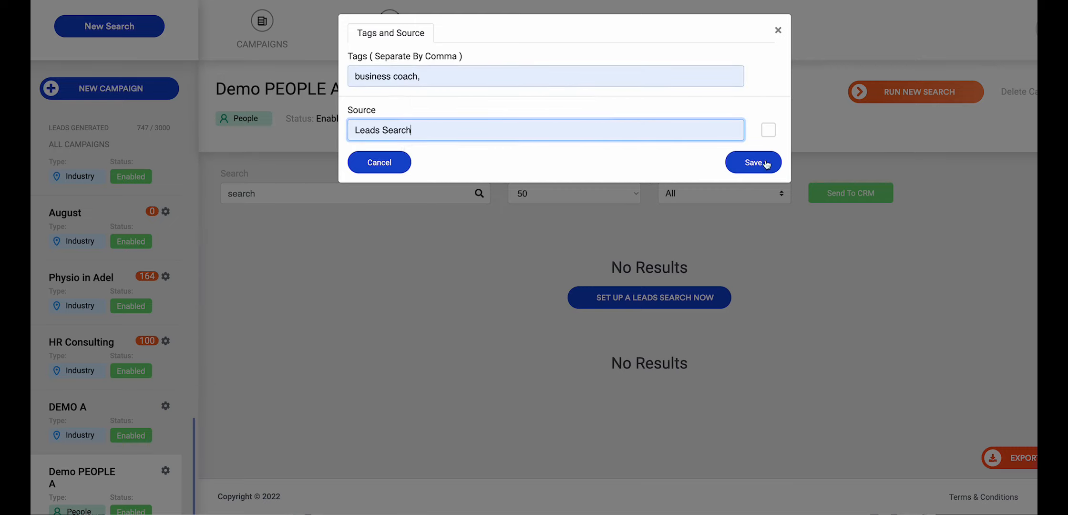
pyautogui.click(508, 82)
pyautogui.press('BackSpace')
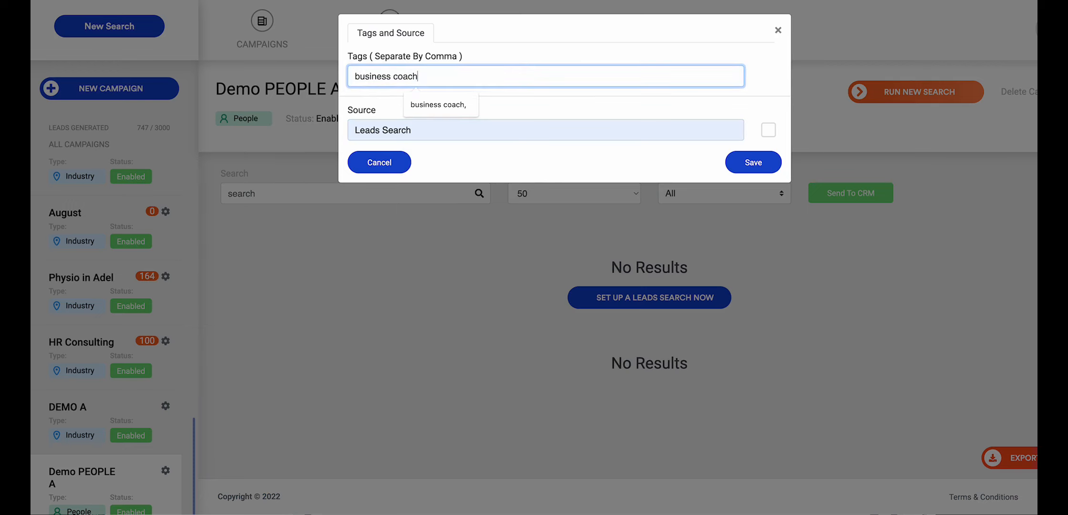
pyautogui.click(734, 168)
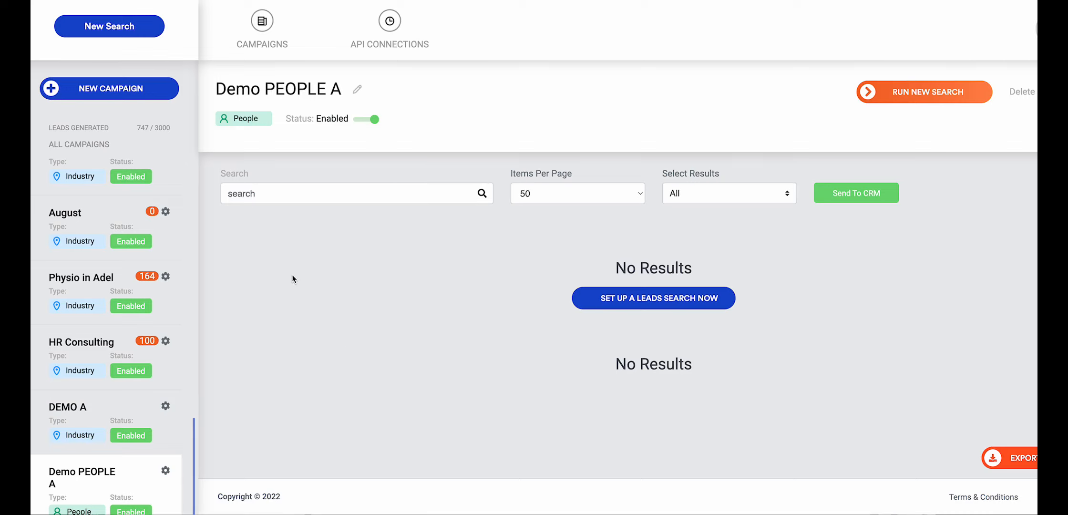
# Step: Create a Single campaign named DEMO SINGLE A
pyautogui.click(149, 95)
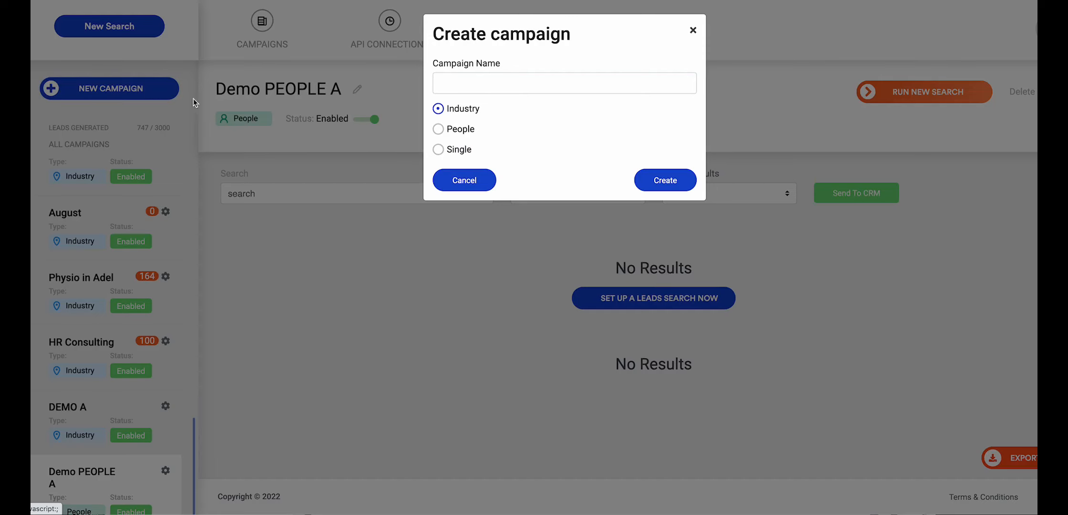
pyautogui.click(471, 148)
pyautogui.click(482, 88)
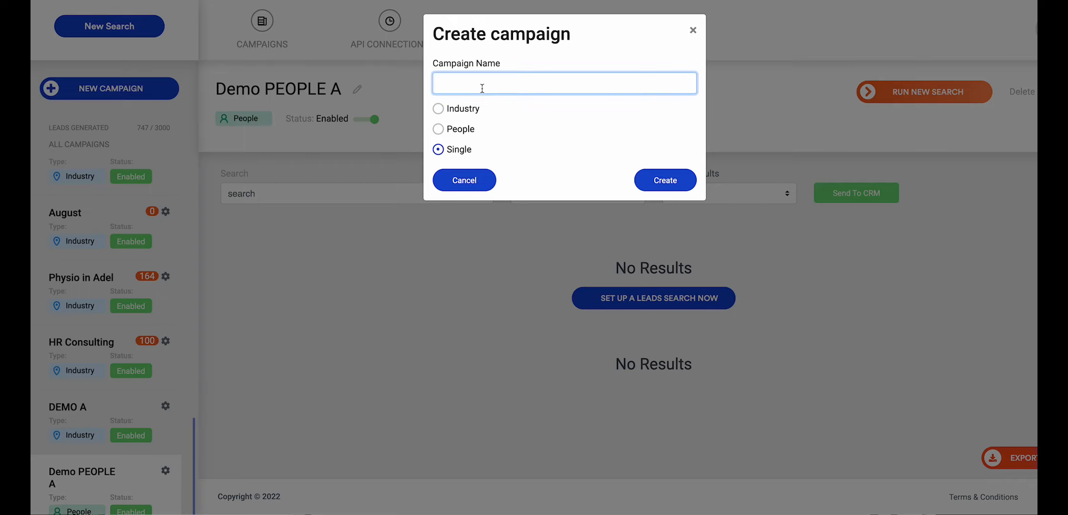
pyautogui.write('DEMO SINGLE A')
pyautogui.click(654, 180)
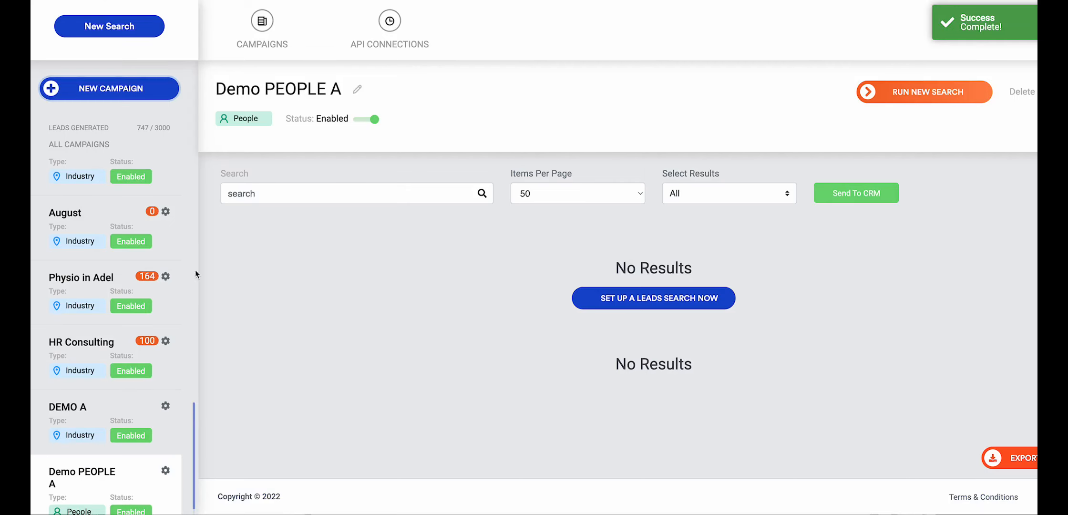
# Step: Give the DEMO SINGLE A campaign the tags "CEO, Melbourne" and the source Leads Search, and save its settings
pyautogui.scroll(-2, 125, 381)
pyautogui.scroll(-2, 123, 388)
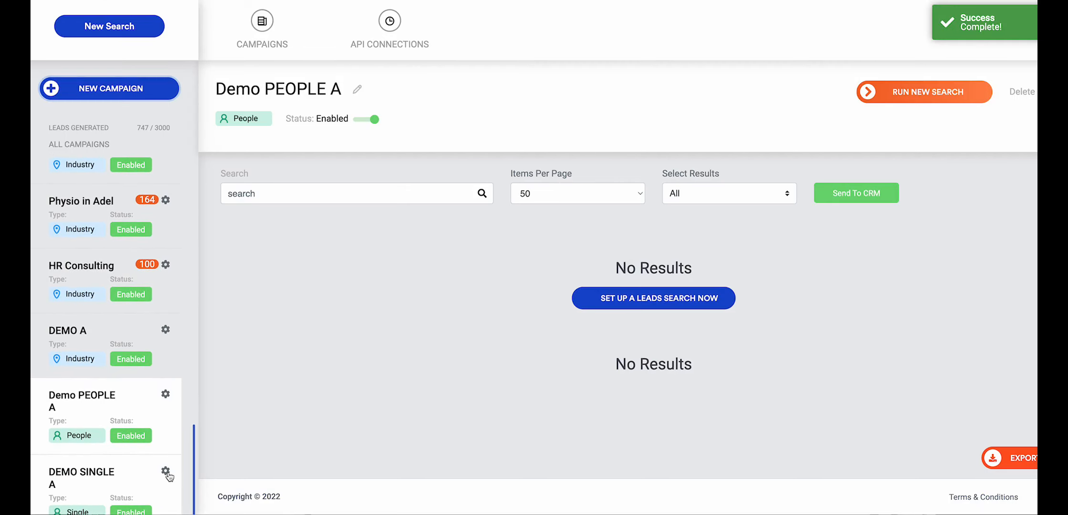
pyautogui.click(165, 473)
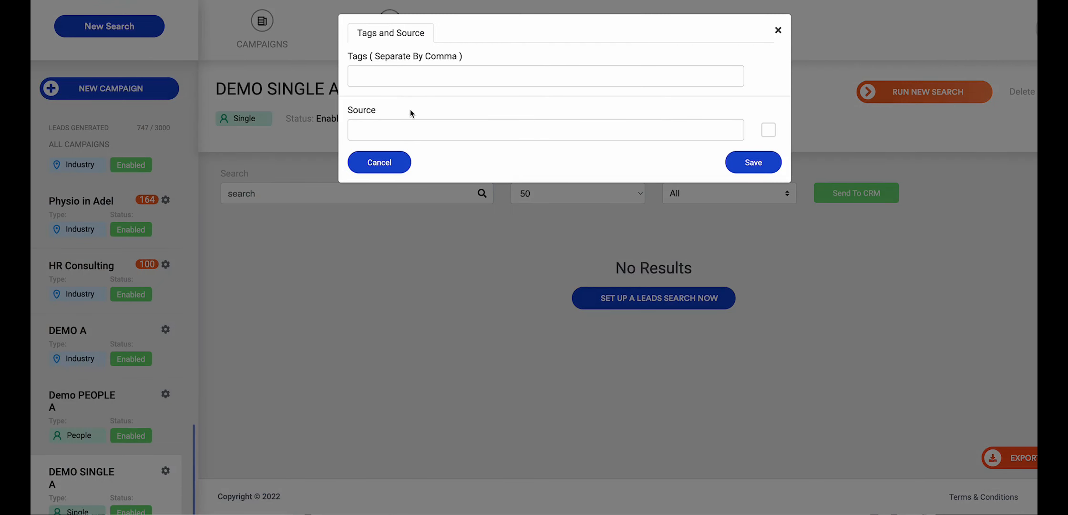
pyautogui.click(413, 77)
pyautogui.click(449, 186)
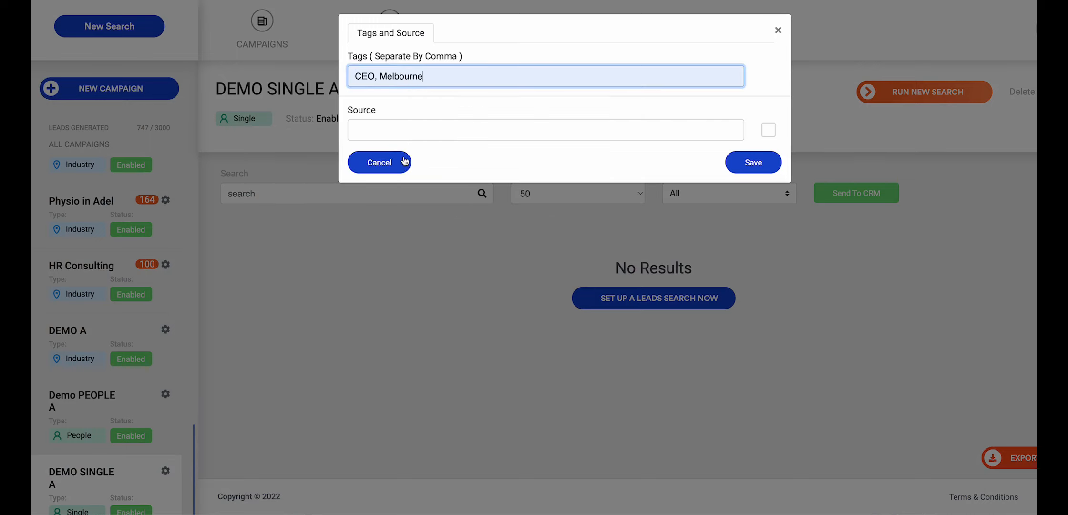
pyautogui.click(405, 129)
pyautogui.click(429, 200)
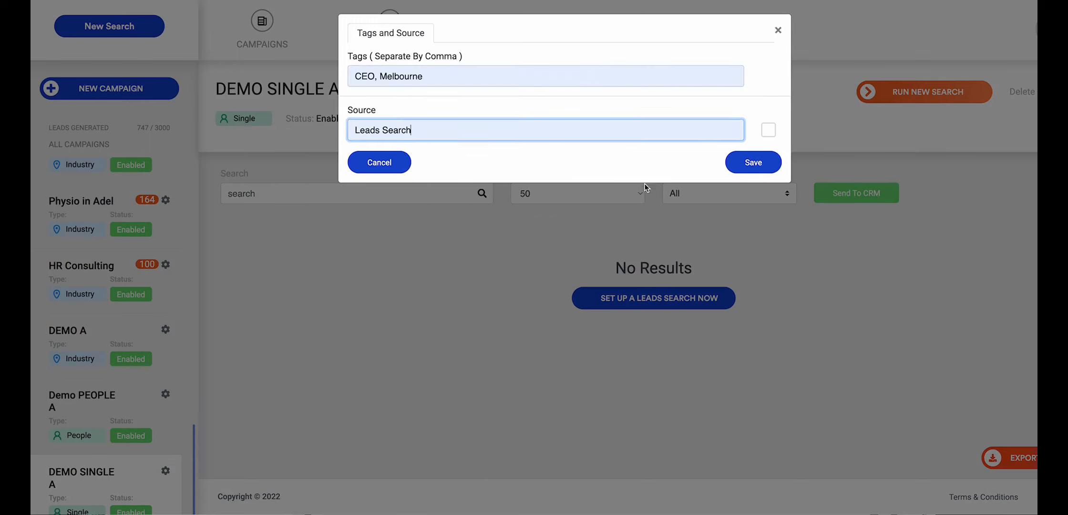
pyautogui.click(744, 161)
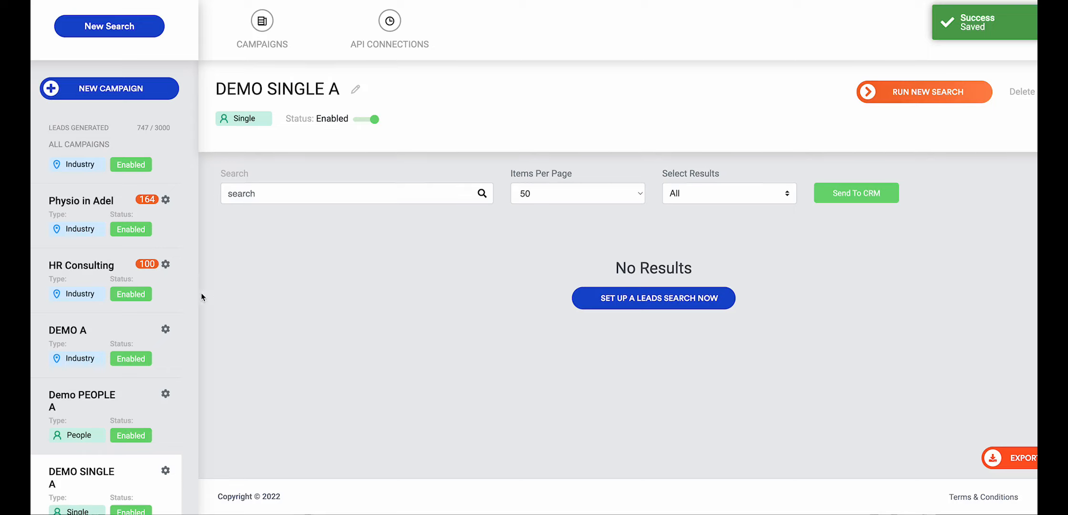